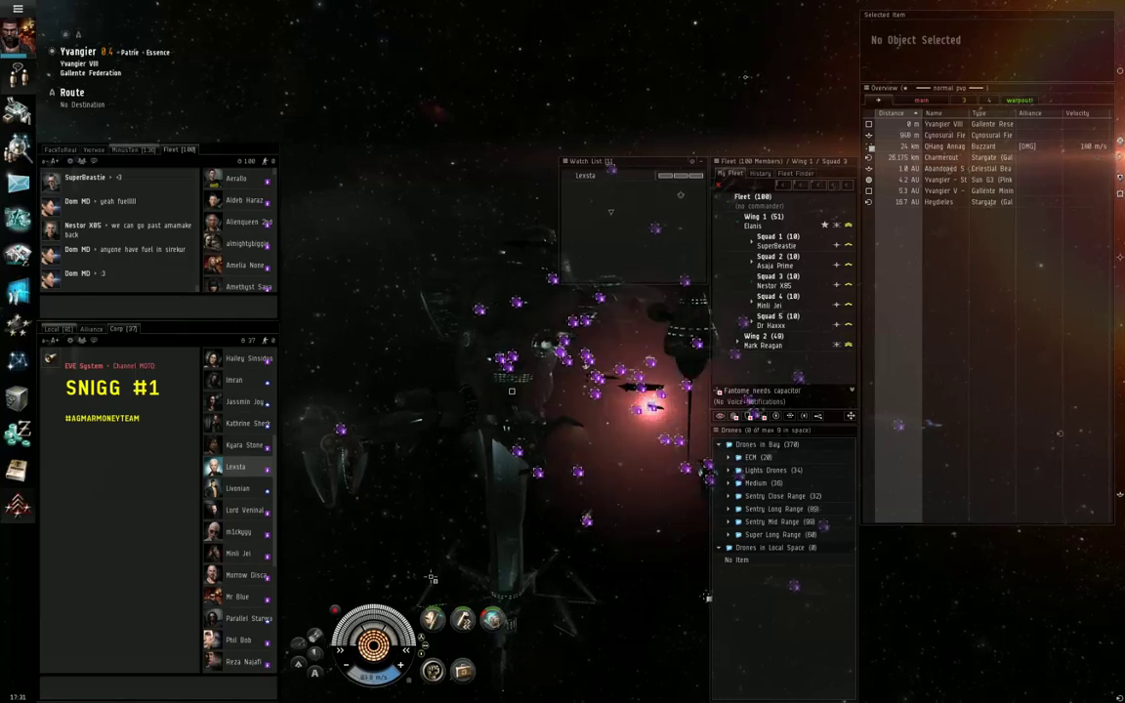
Step: Jump the ship through the cynosural field from Yvangier to Kinakka
{"action": "right_click", "coordinate": [387, 532]}
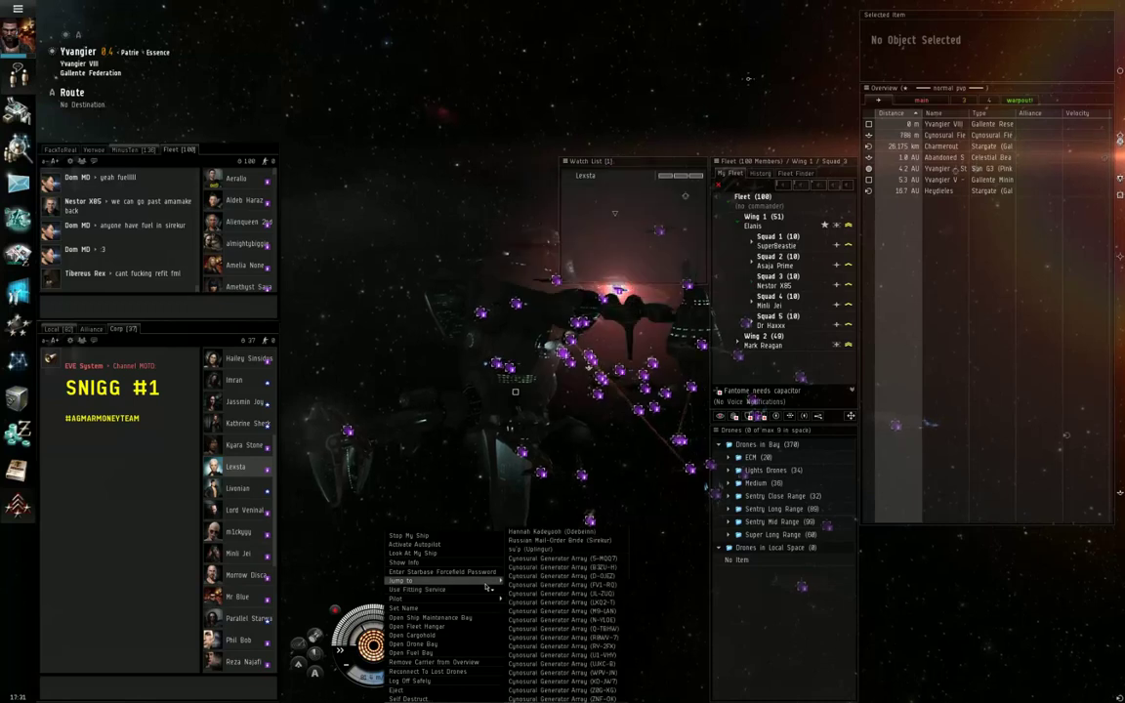
{"action": "mouse_move", "coordinate": [402, 580]}
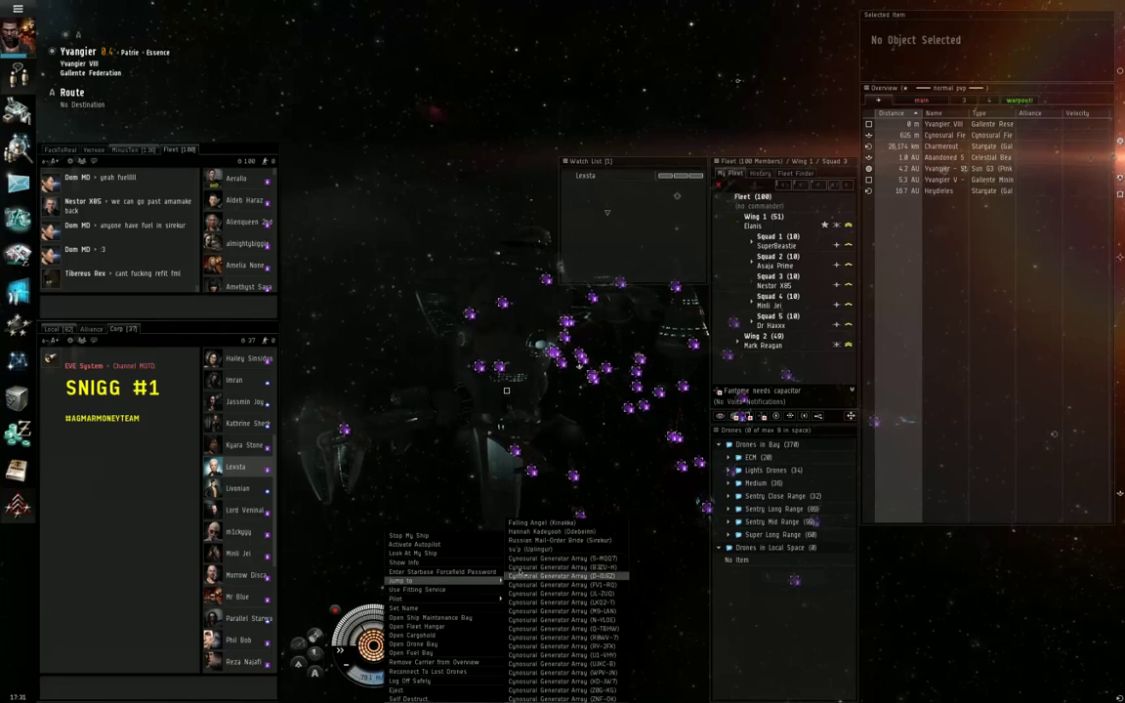
{"action": "left_click", "coordinate": [559, 524]}
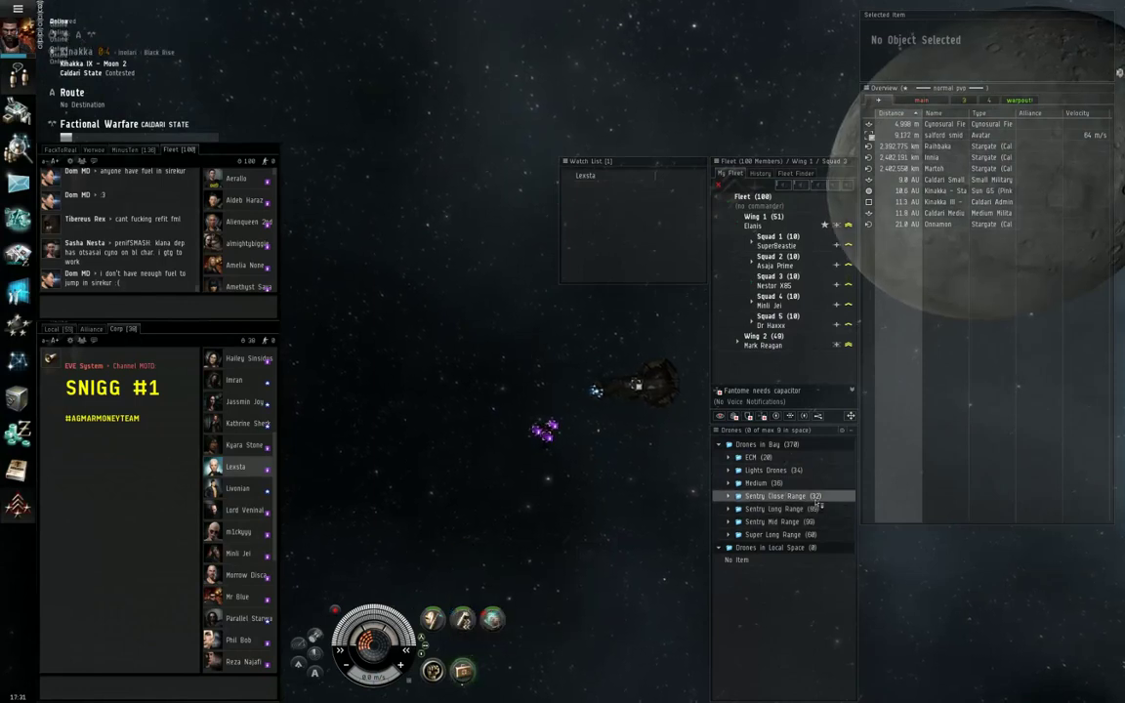
Step: Select the Avatar titan in the Overview
{"action": "left_click", "coordinate": [937, 134]}
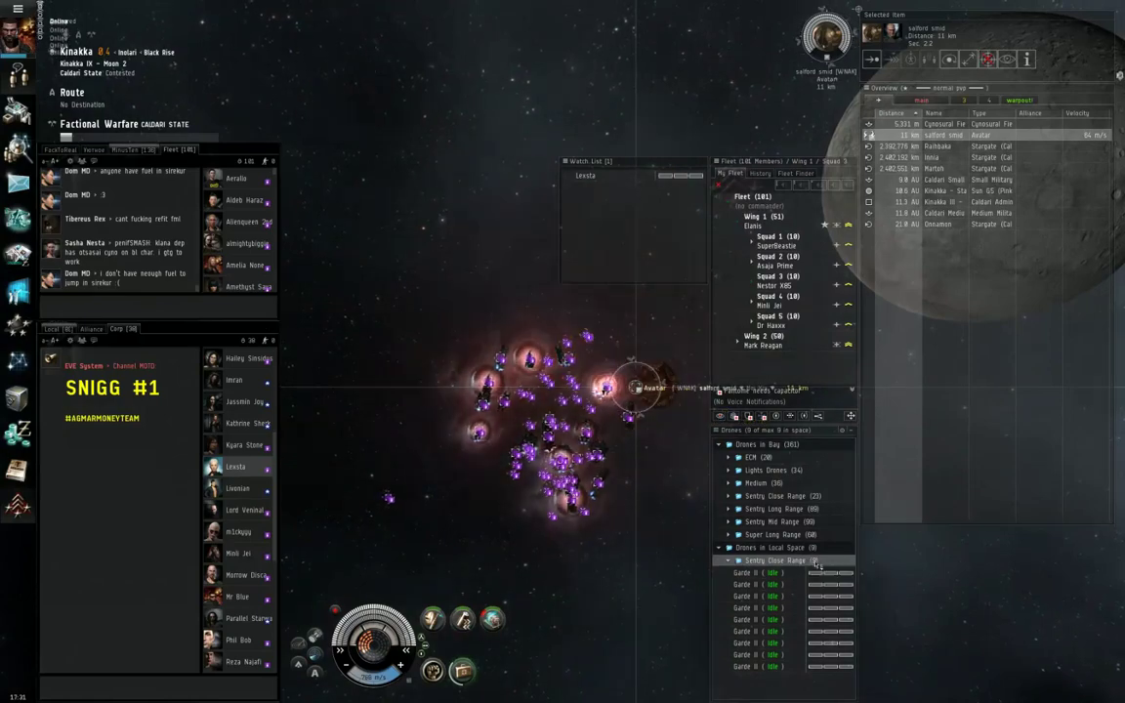
Step: Order the nine Garde II sentry drones to engage the Avatar with F
{"action": "key", "text": "f"}
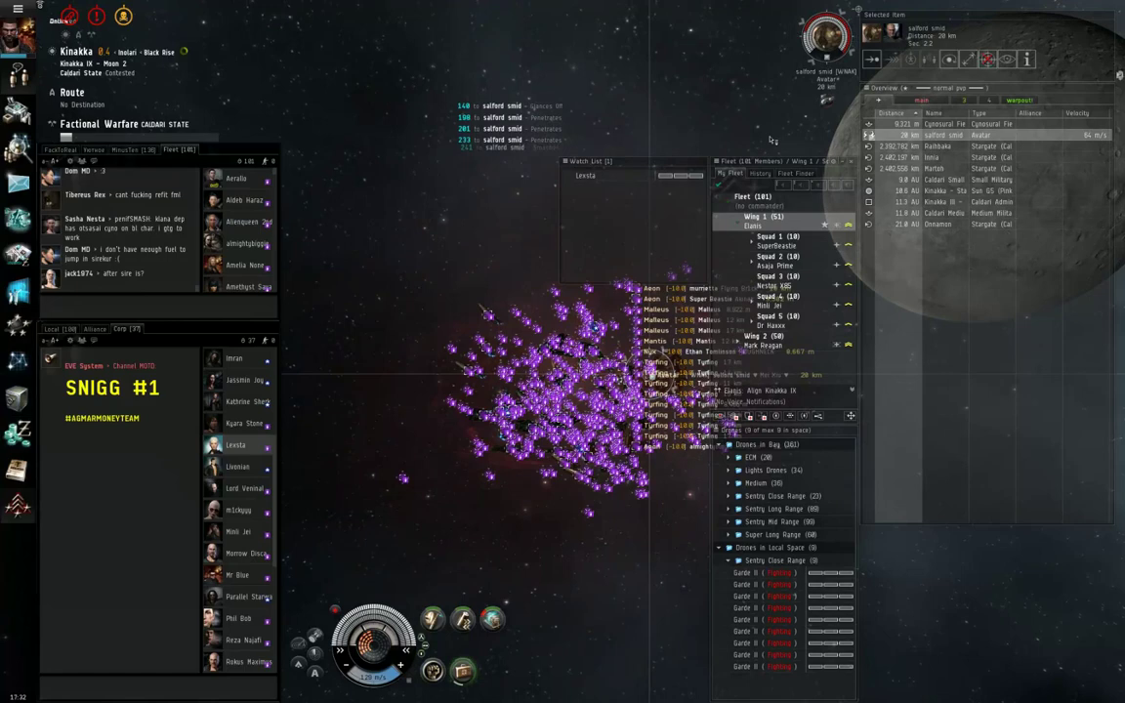
Step: Open the Avatar pilot's Character Information window and move it aside
{"action": "double_click", "coordinate": [671, 369]}
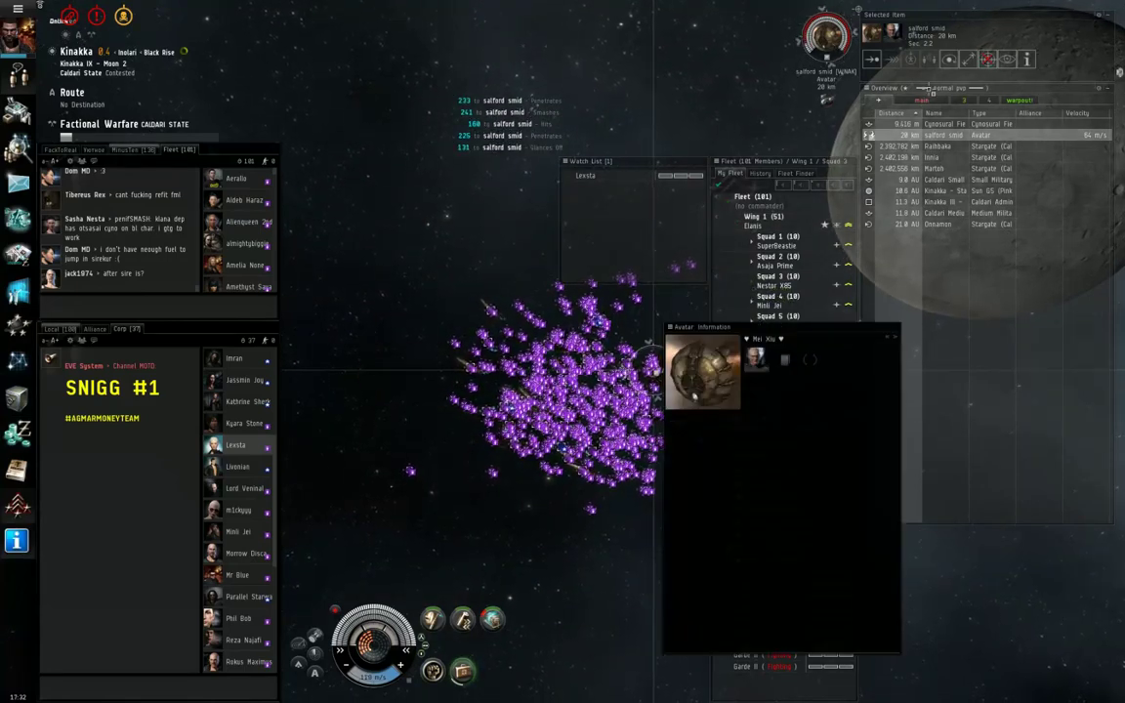
{"action": "mouse_move", "coordinate": [703, 293]}
{"action": "left_mouse_down"}
{"action": "mouse_move", "coordinate": [778, 337]}
{"action": "mouse_move", "coordinate": [932, 359]}
{"action": "left_mouse_up"}
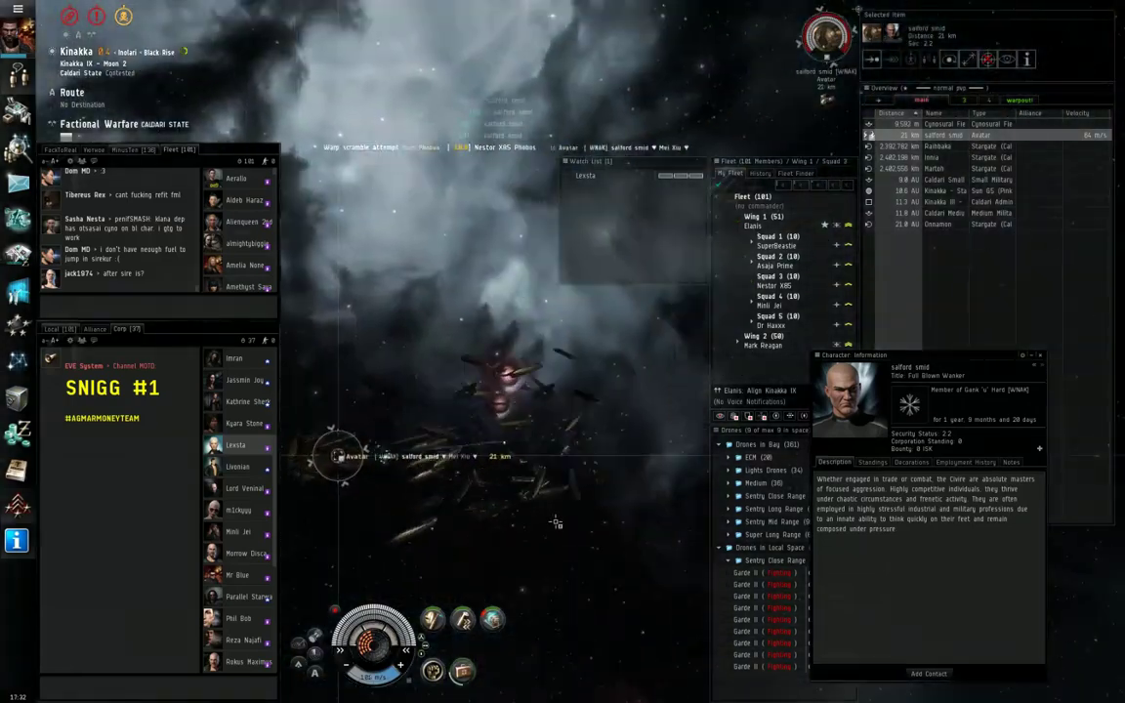
{"action": "mouse_move", "coordinate": [555, 522]}
{"action": "left_mouse_down"}
{"action": "mouse_move", "coordinate": [696, 444]}
{"action": "mouse_move", "coordinate": [849, 417]}
{"action": "left_mouse_up"}
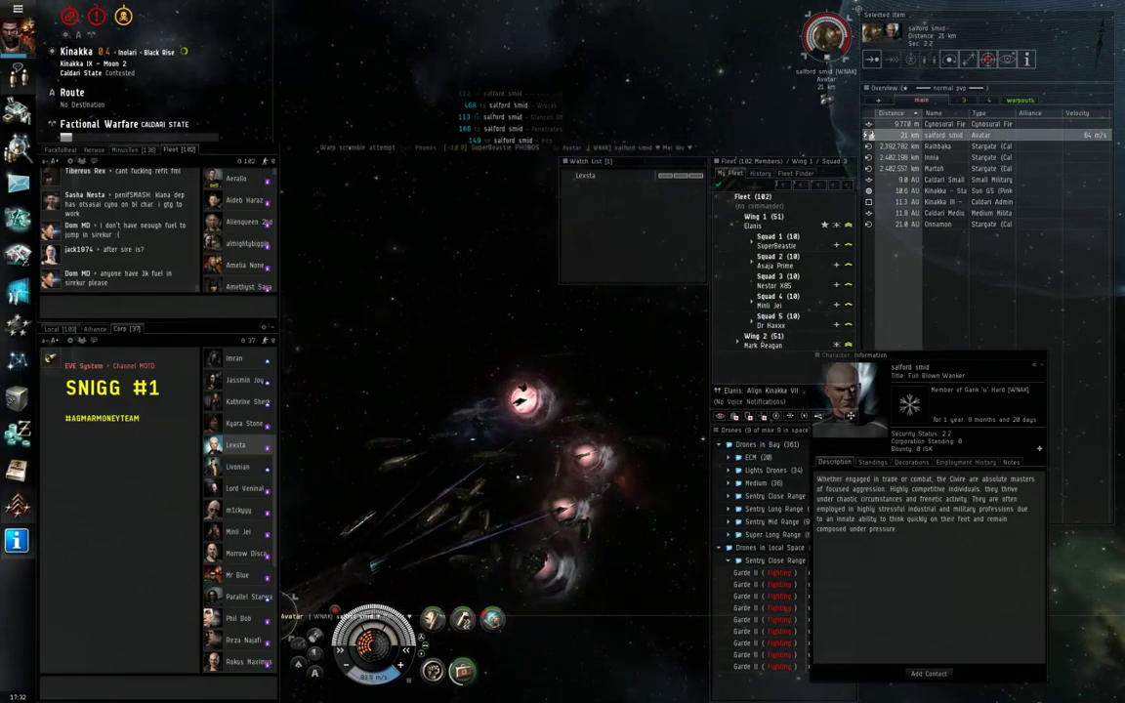
{"action": "mouse_move", "coordinate": [586, 410]}
{"action": "left_mouse_down"}
{"action": "mouse_move", "coordinate": [337, 393]}
{"action": "mouse_move", "coordinate": [412, 344]}
{"action": "mouse_move", "coordinate": [400, 354]}
{"action": "left_mouse_up"}
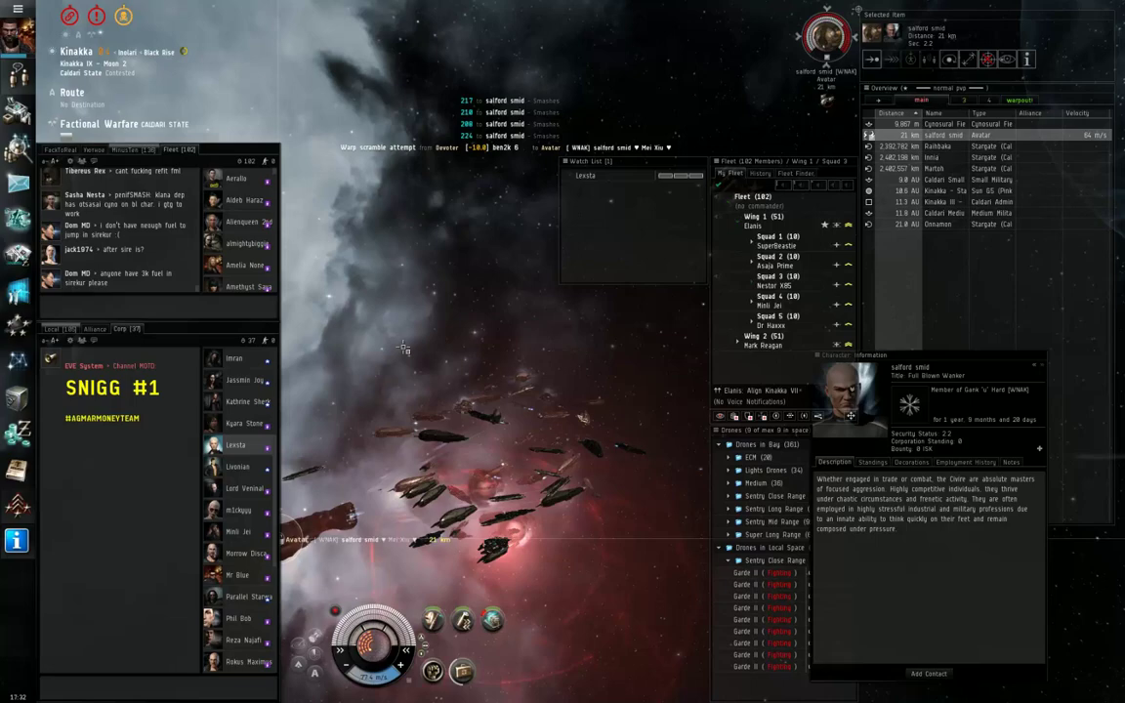
{"action": "scroll", "coordinate": [400, 354], "scroll_direction": "down", "scroll_amount": 5}
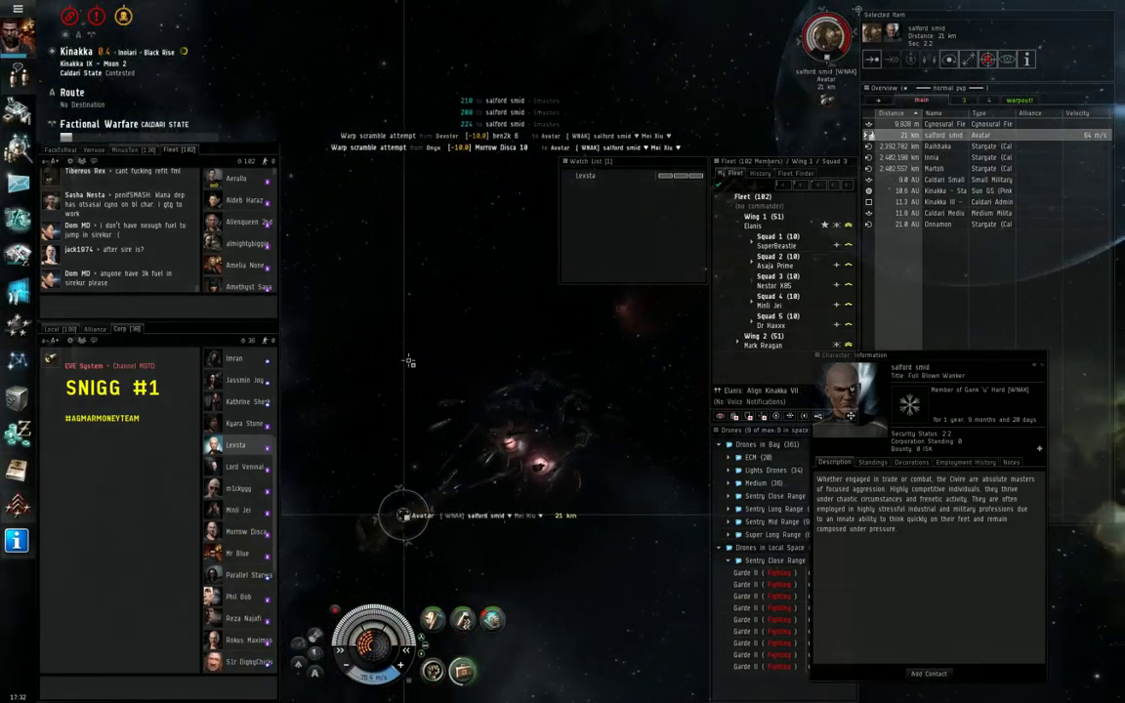
Step: Watch the sentries hit the Avatar, nudging the pilot window right
{"action": "left_click_drag", "start_coordinate": [408, 361], "coordinate": [415, 356]}
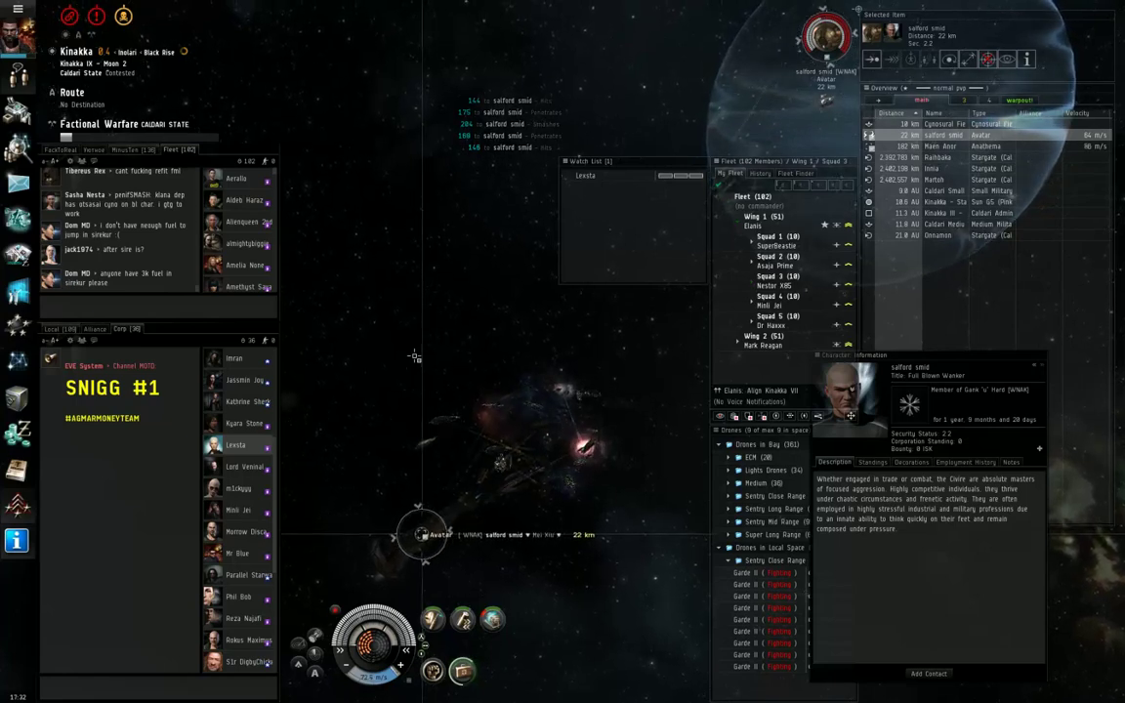
{"action": "left_click_drag", "start_coordinate": [415, 356], "coordinate": [474, 348]}
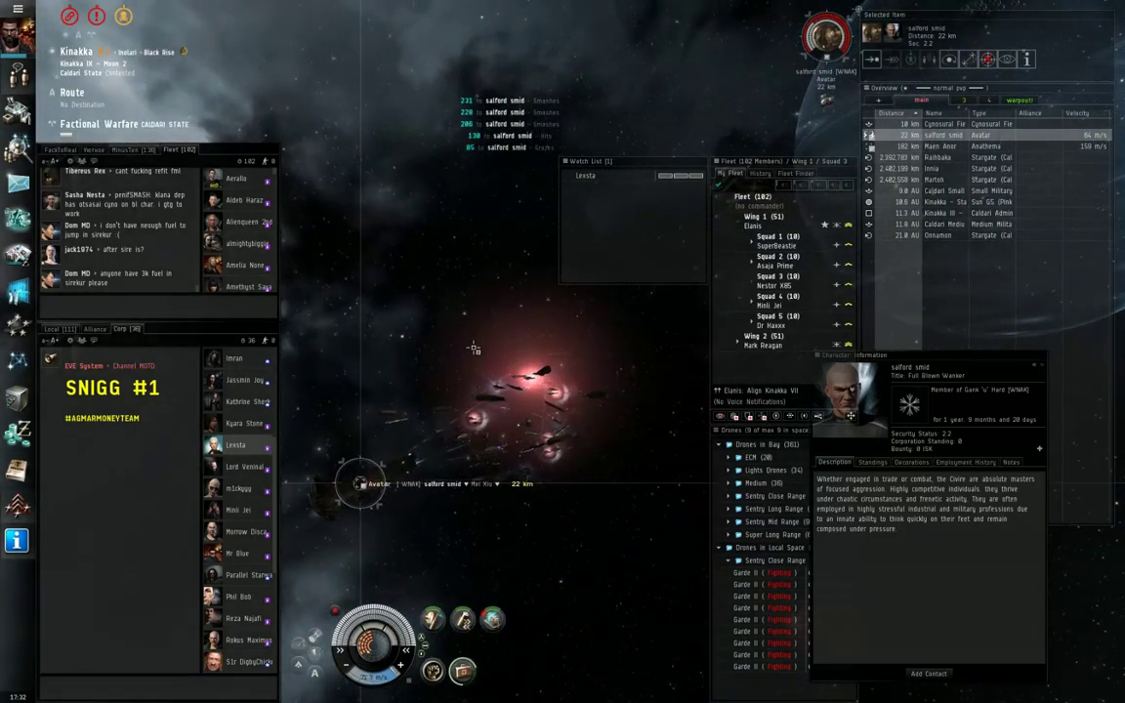
{"action": "left_click_drag", "start_coordinate": [474, 347], "coordinate": [443, 386]}
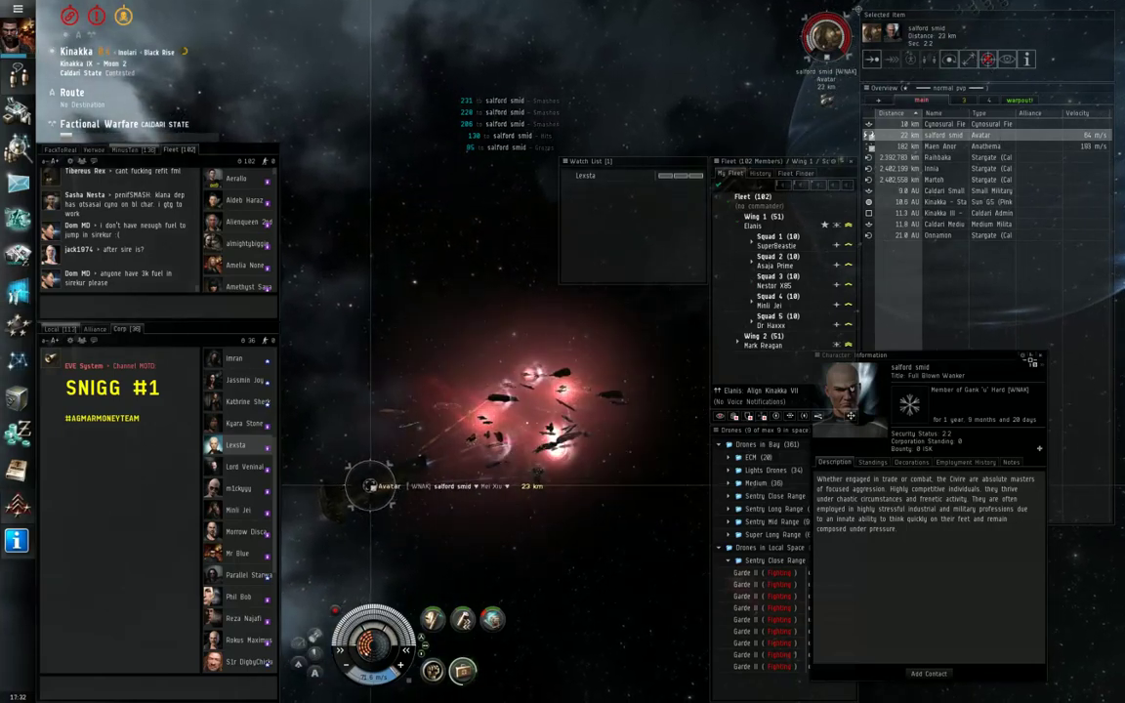
{"action": "left_click_drag", "start_coordinate": [927, 357], "coordinate": [949, 358]}
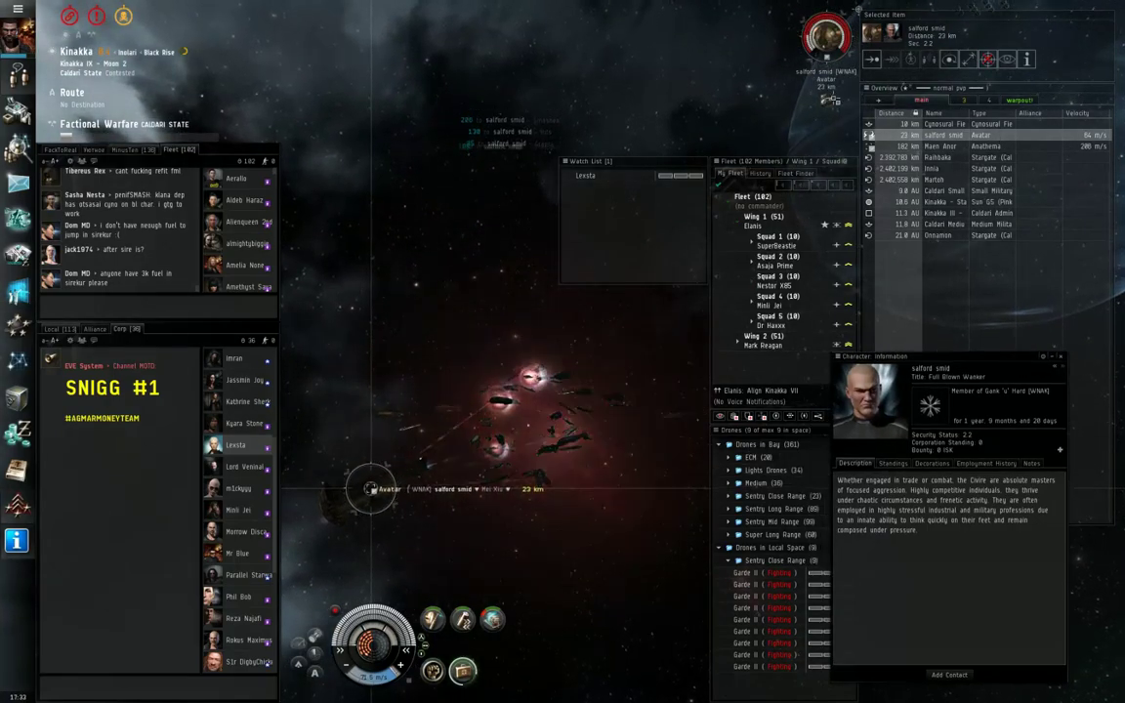
{"action": "mouse_move", "coordinate": [659, 508]}
{"action": "left_mouse_down"}
{"action": "mouse_move", "coordinate": [481, 420]}
{"action": "mouse_move", "coordinate": [609, 504]}
{"action": "mouse_move", "coordinate": [641, 513]}
{"action": "left_mouse_up"}
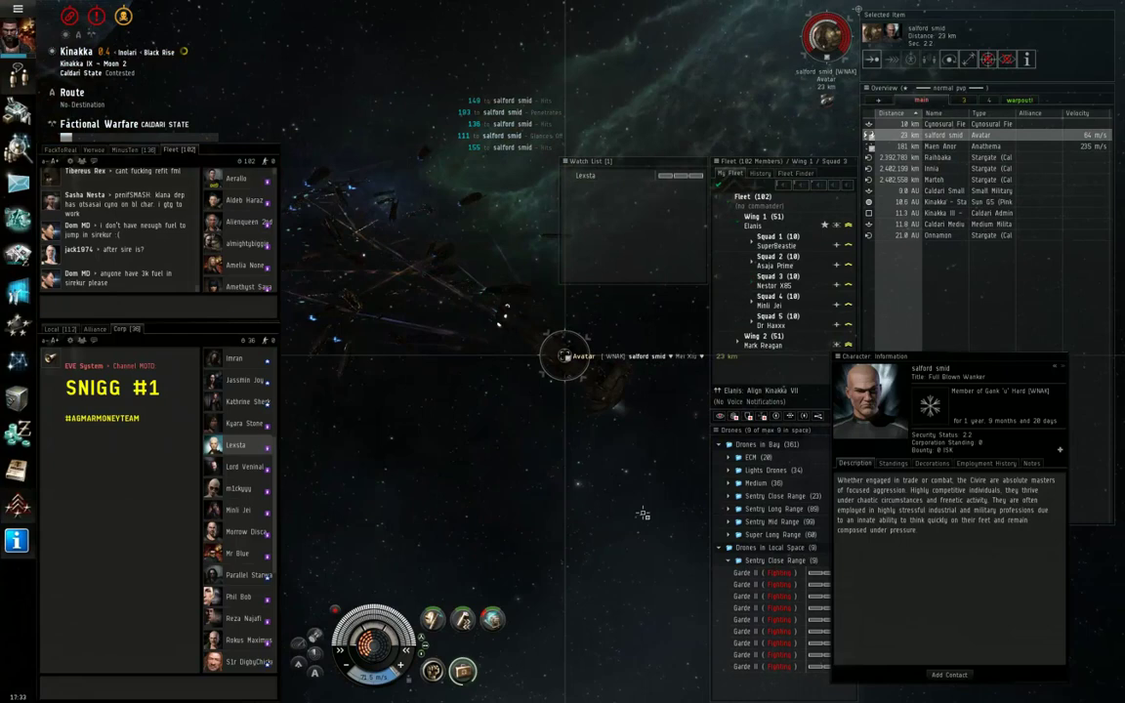
{"action": "left_click_drag", "start_coordinate": [641, 513], "coordinate": [616, 509]}
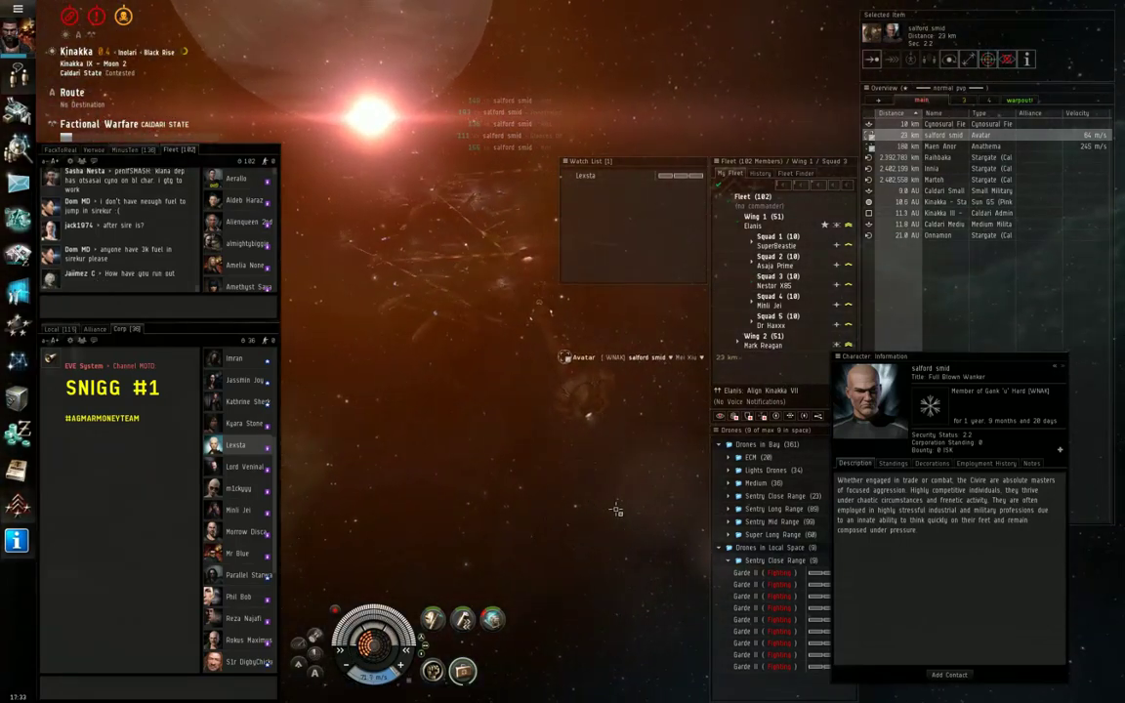
Step: Return the Sentry Close Range drones to the drone bay as the titan dies
{"action": "right_click", "coordinate": [783, 559]}
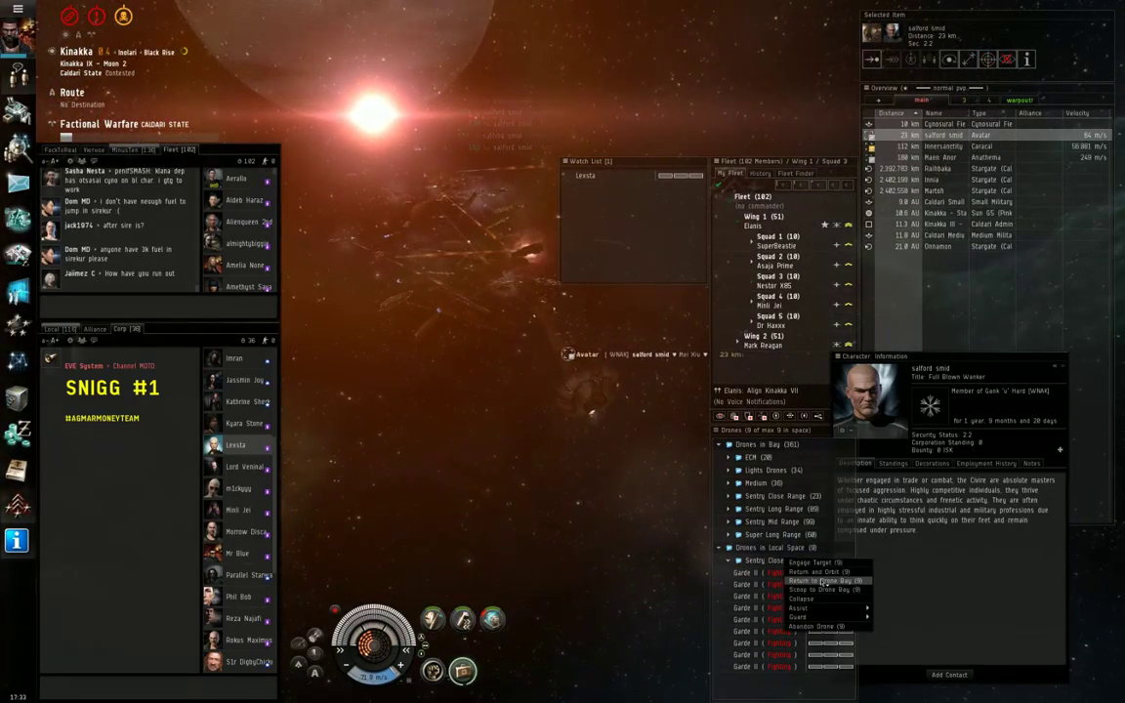
{"action": "left_click", "coordinate": [825, 580]}
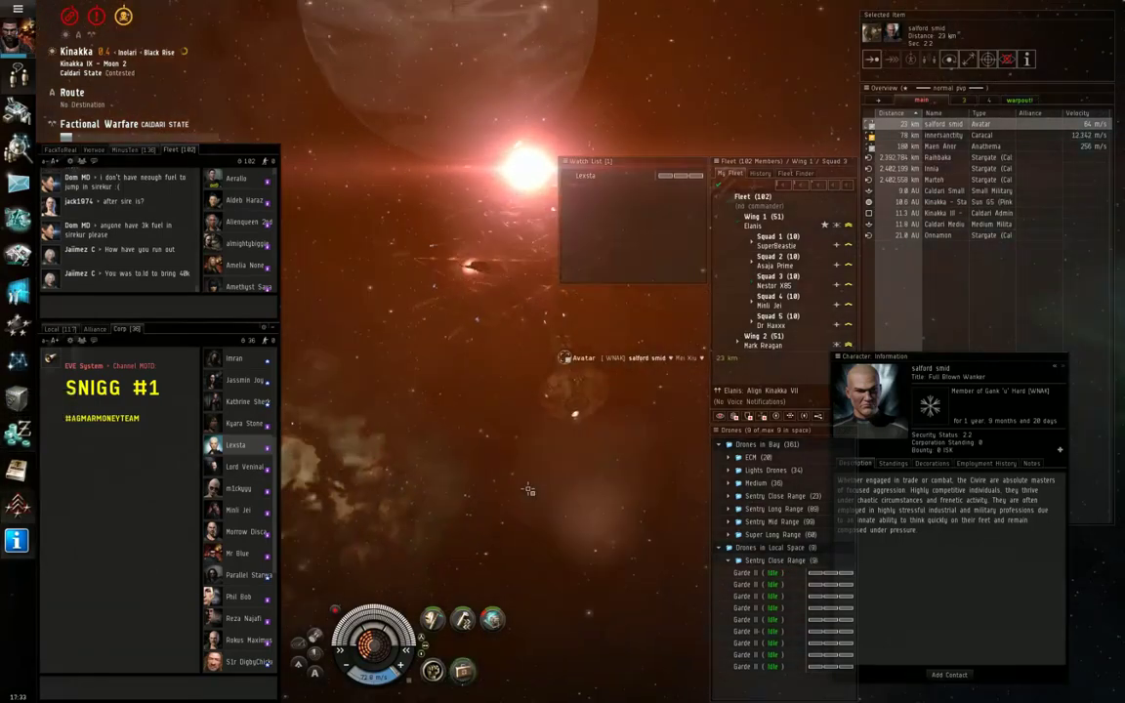
{"action": "mouse_move", "coordinate": [586, 420]}
{"action": "left_mouse_down"}
{"action": "mouse_move", "coordinate": [524, 490]}
{"action": "mouse_move", "coordinate": [488, 500]}
{"action": "left_mouse_up"}
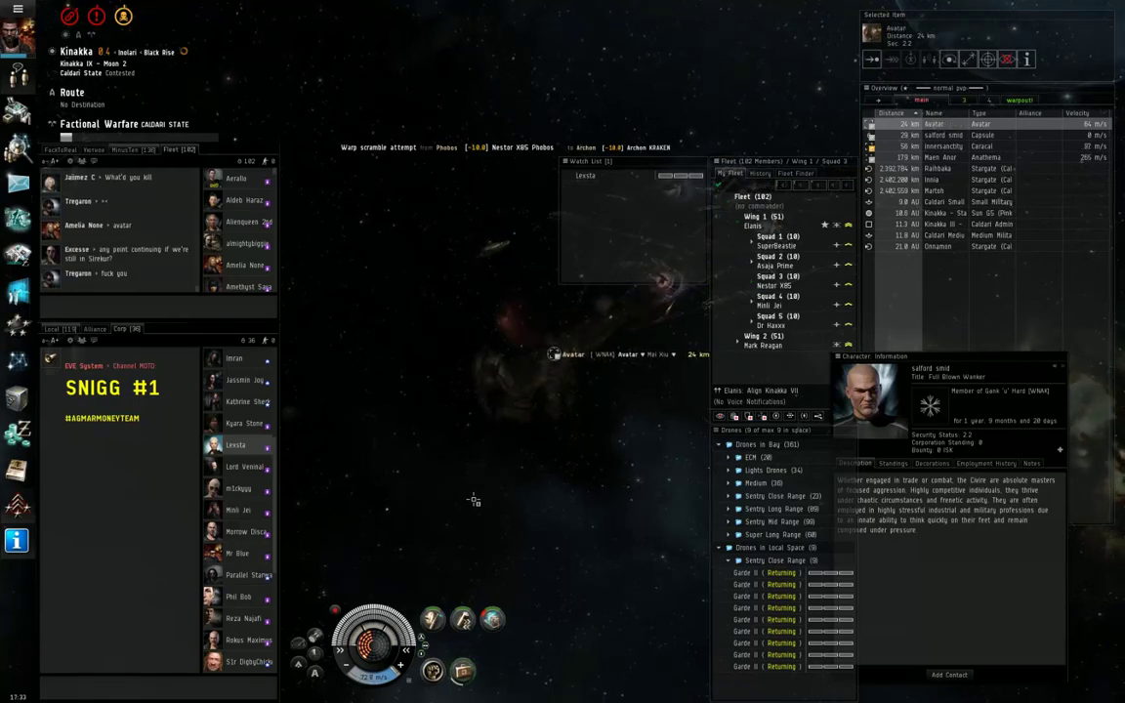
{"action": "mouse_move", "coordinate": [471, 501]}
{"action": "left_mouse_down"}
{"action": "mouse_move", "coordinate": [641, 519]}
{"action": "mouse_move", "coordinate": [599, 500]}
{"action": "mouse_move", "coordinate": [564, 508]}
{"action": "left_mouse_up"}
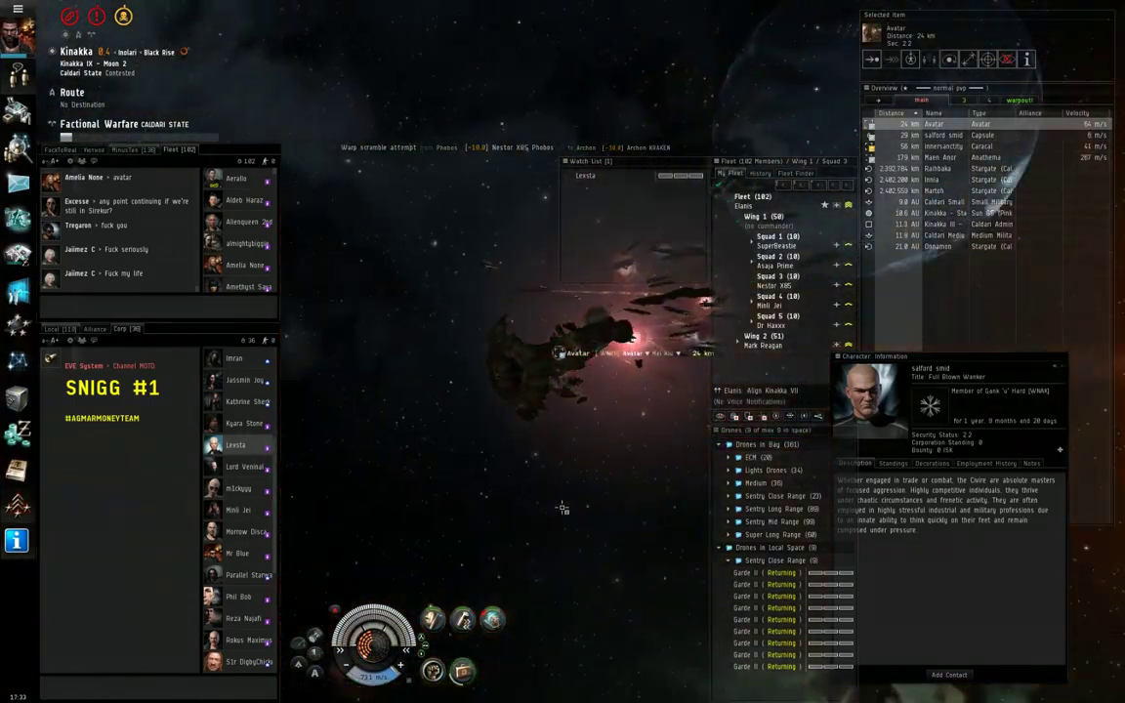
{"action": "left_click_drag", "start_coordinate": [563, 507], "coordinate": [575, 521]}
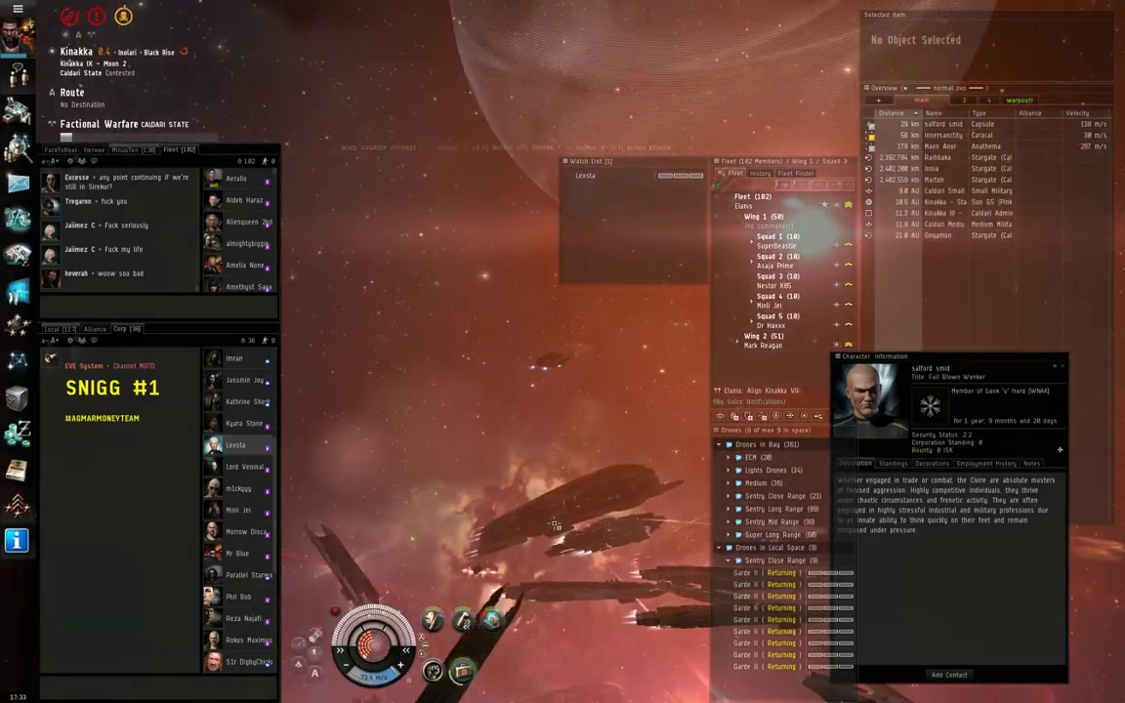
Step: Close the Avatar pilot's Character Information window
{"action": "mouse_move", "coordinate": [555, 525]}
{"action": "left_mouse_down"}
{"action": "mouse_move", "coordinate": [535, 569]}
{"action": "mouse_move", "coordinate": [516, 566]}
{"action": "mouse_move", "coordinate": [531, 566]}
{"action": "left_mouse_up"}
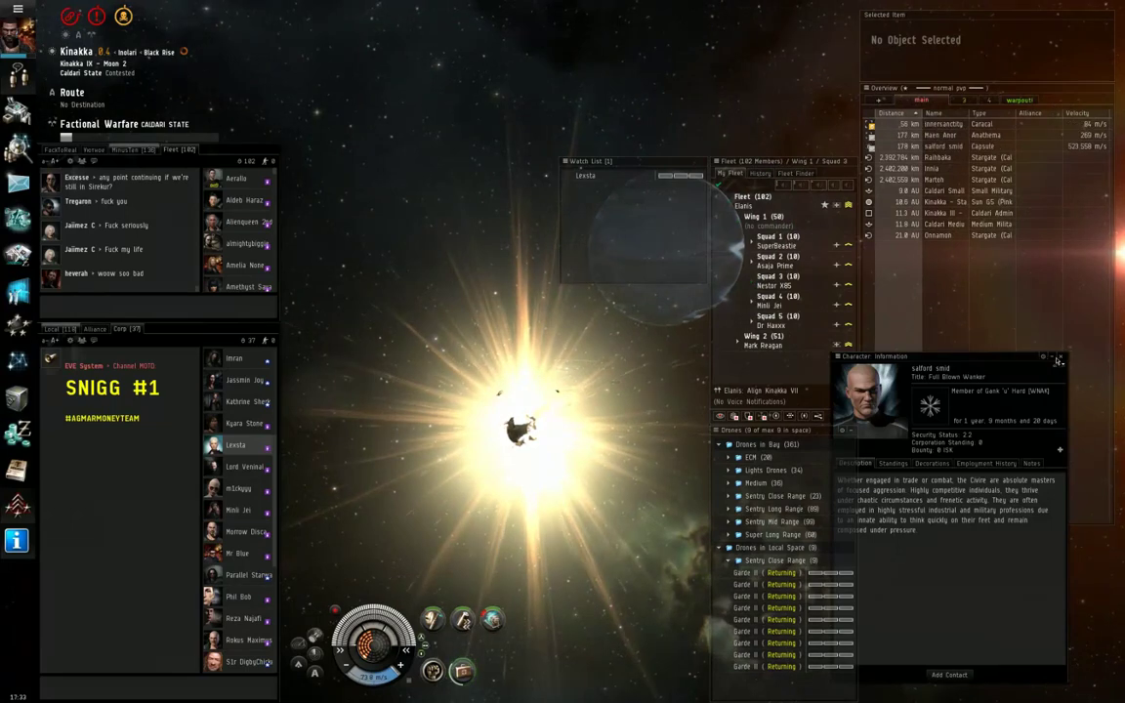
{"action": "left_click", "coordinate": [1061, 360]}
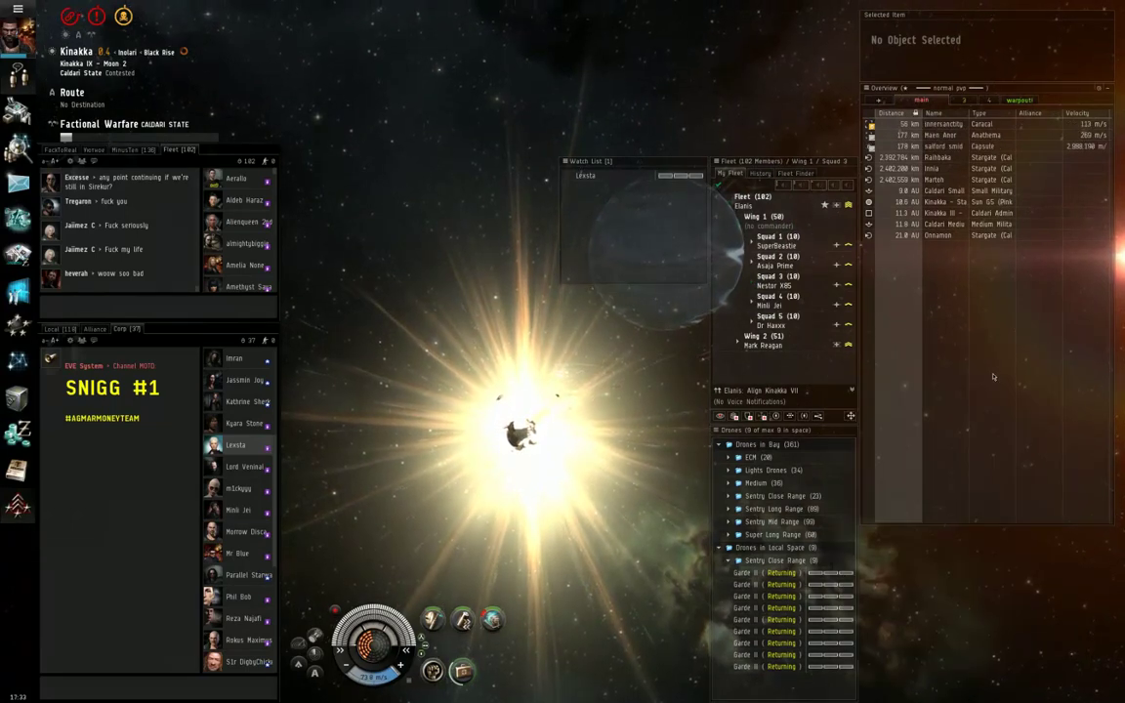
{"action": "mouse_move", "coordinate": [683, 546]}
{"action": "left_mouse_down"}
{"action": "mouse_move", "coordinate": [576, 563]}
{"action": "mouse_move", "coordinate": [626, 564]}
{"action": "left_mouse_up"}
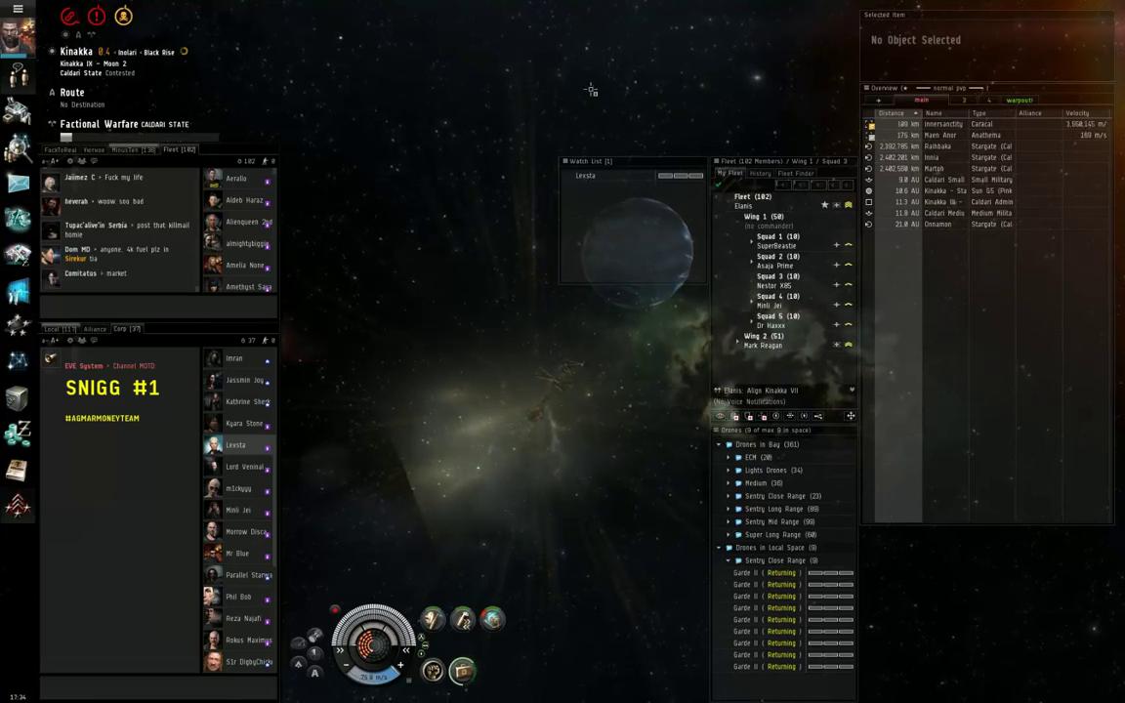
Step: Select Kinakka III - Lai Dai Corporation Factory, 11.3 AU away, in the Overview
{"action": "left_click", "coordinate": [986, 201]}
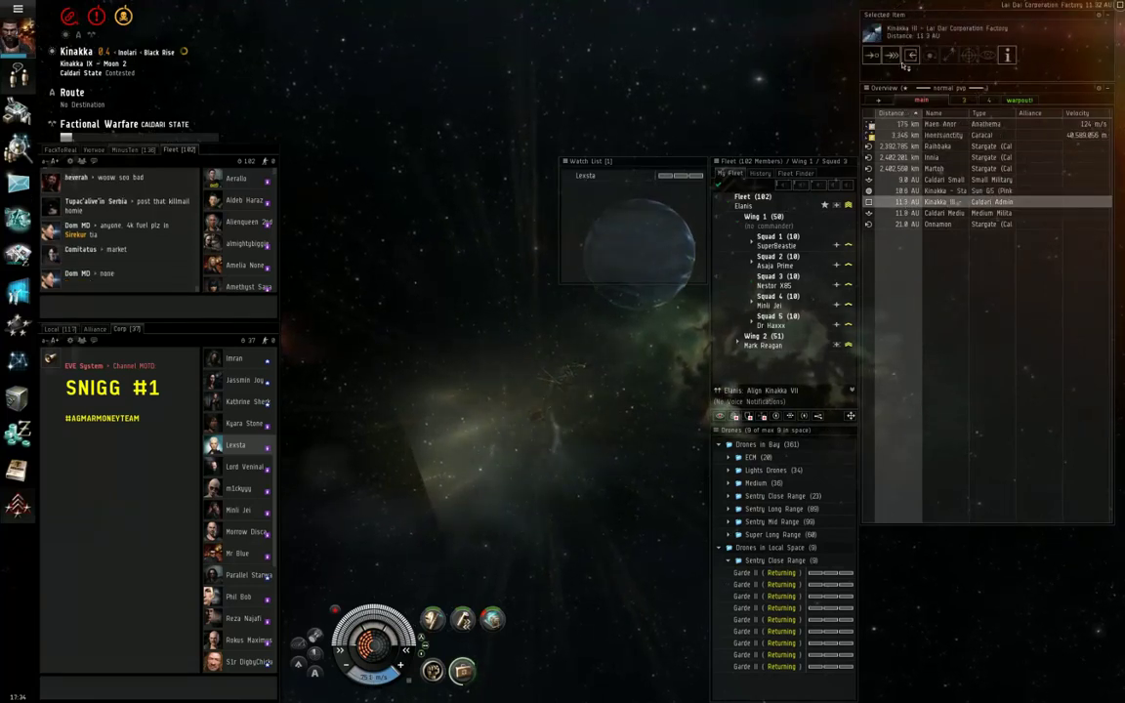